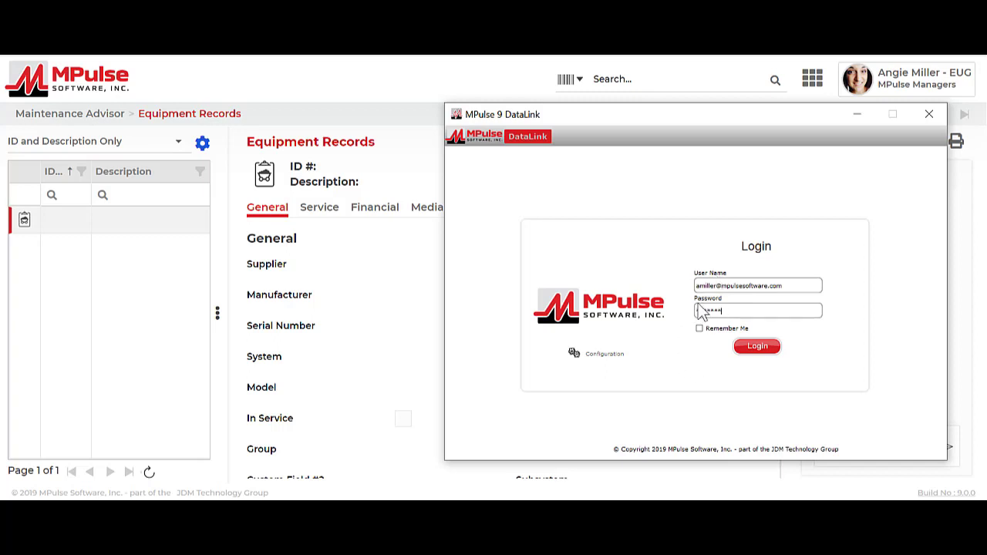
# - Log in to MPulse 9 DataLink with the user's credentials
pyautogui.click(756, 346)
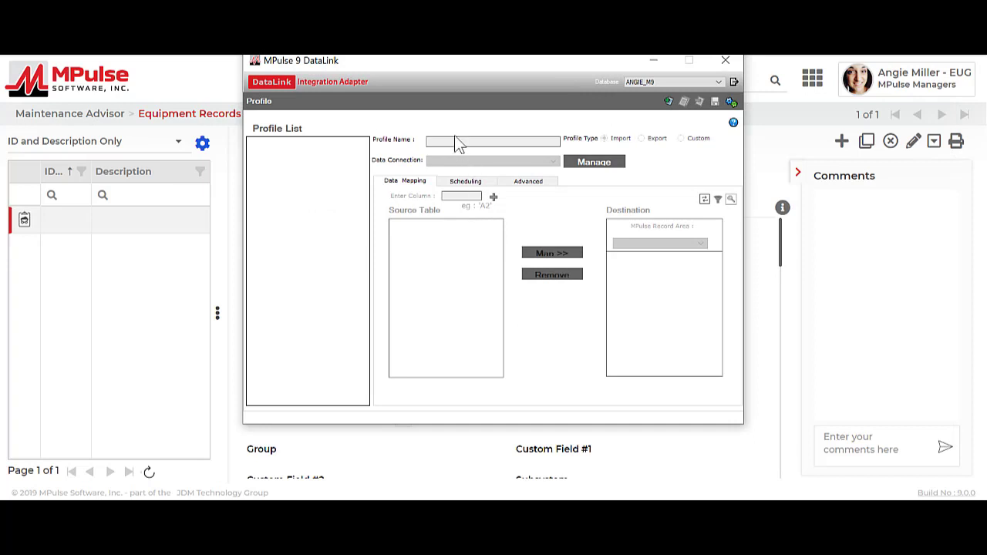
# - Add a new Import profile named 'Equipment Import' and save it
pyautogui.click(668, 103)
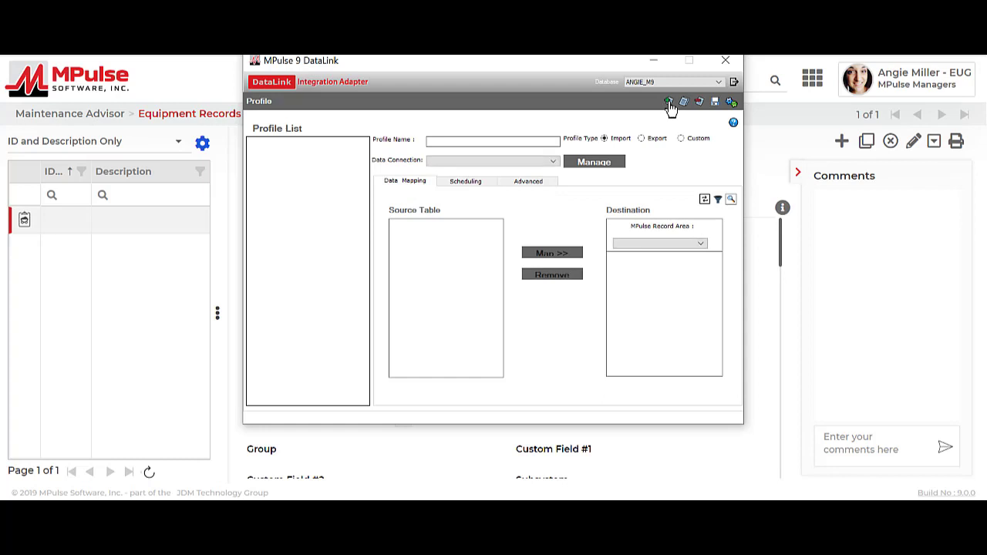
pyautogui.click(522, 143)
pyautogui.write('Equipment Import')
pyautogui.click(715, 104)
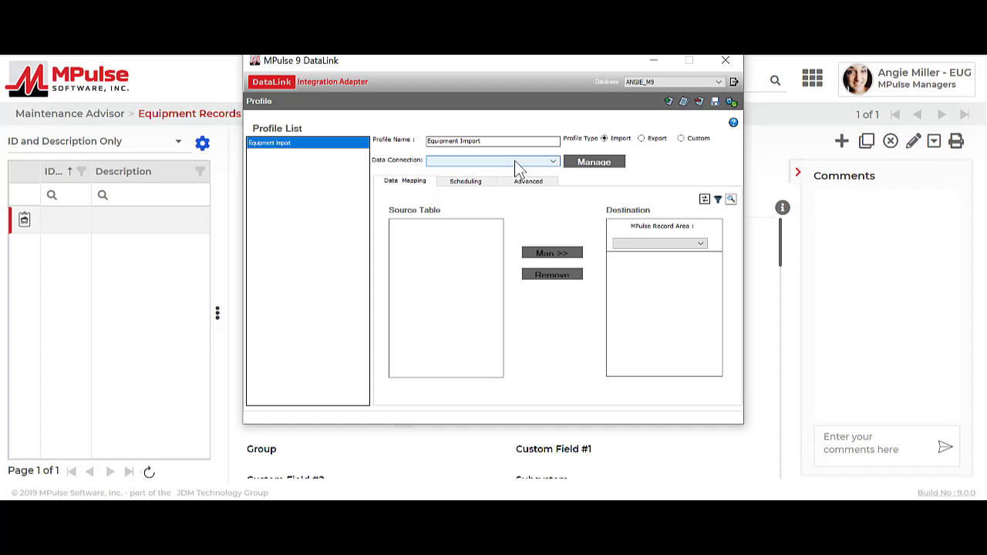
# - Create an Excel data connection described 'Equipment Import' pointing to the Desktop's Equipment Import workbook
pyautogui.click(588, 165)
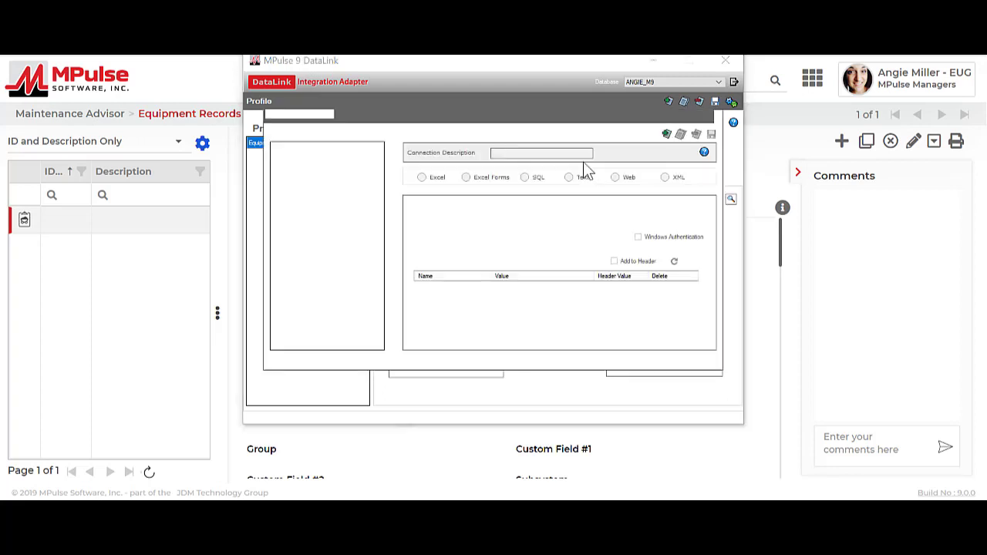
pyautogui.click(665, 136)
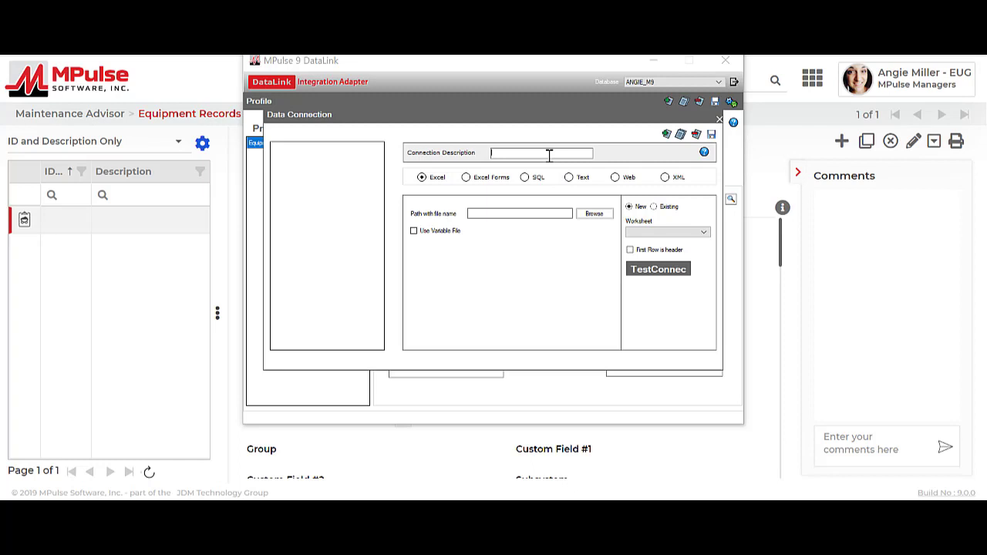
pyautogui.write('Equipment Import')
pyautogui.click(605, 217)
pyautogui.click(470, 178)
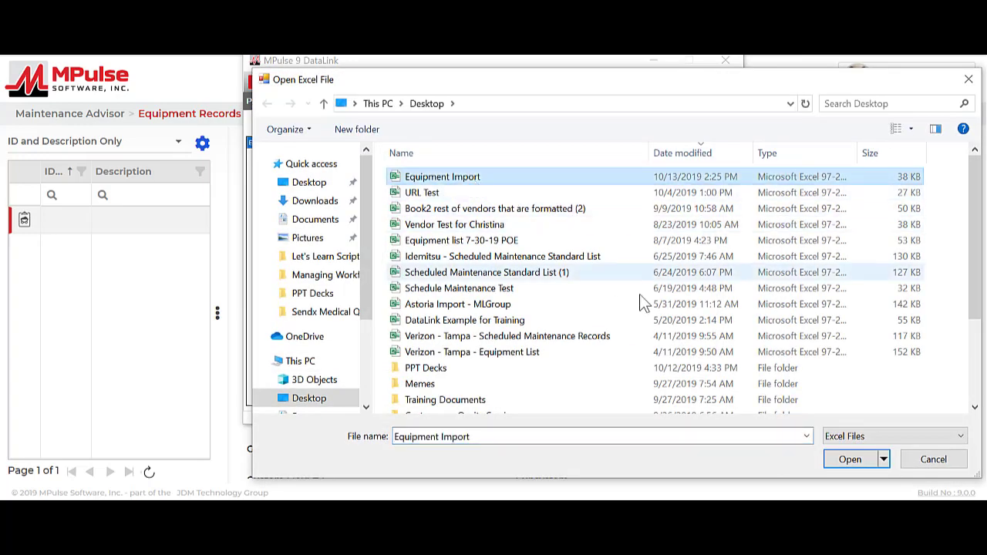
pyautogui.click(850, 461)
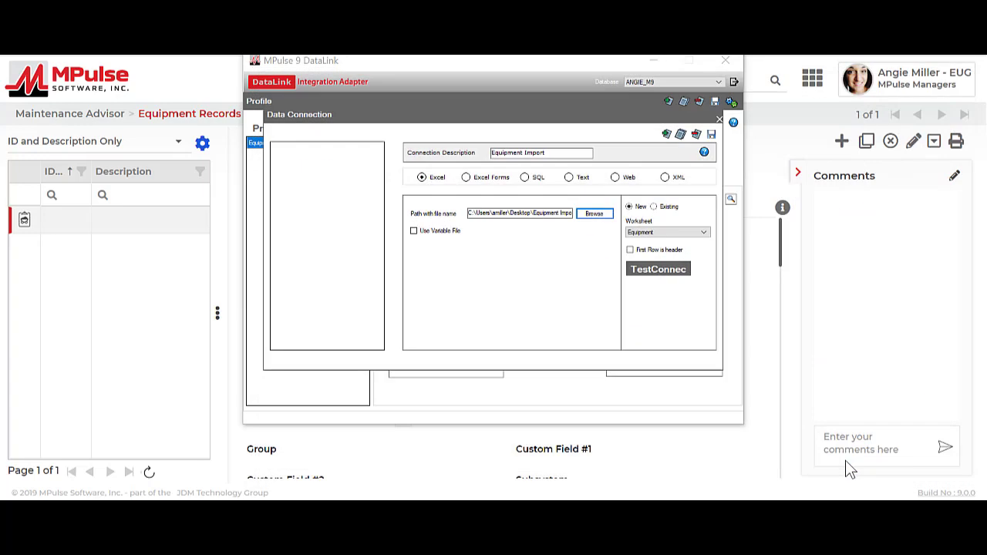
# - Use the Equipment worksheet with first row as header, test the connection successfully, and save it
pyautogui.click(672, 231)
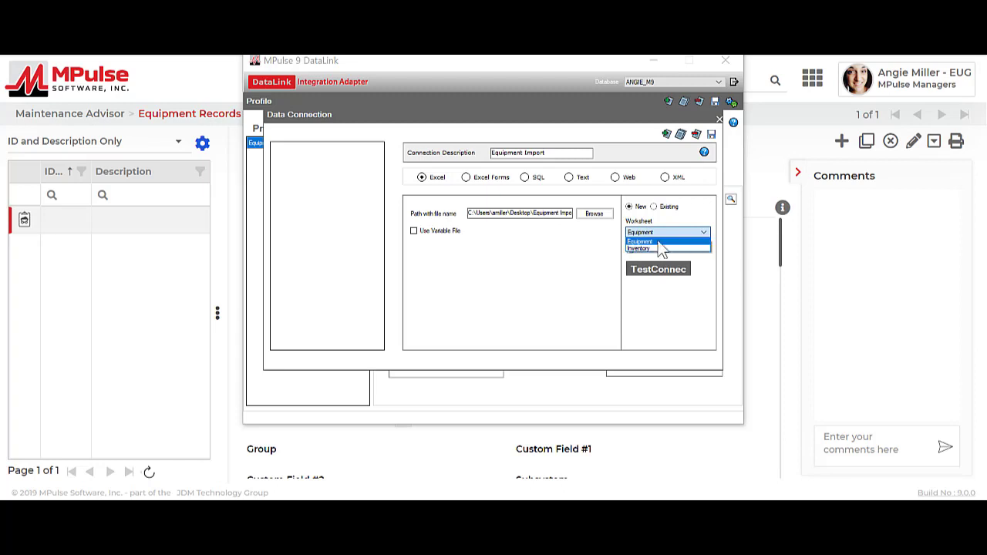
pyautogui.click(658, 242)
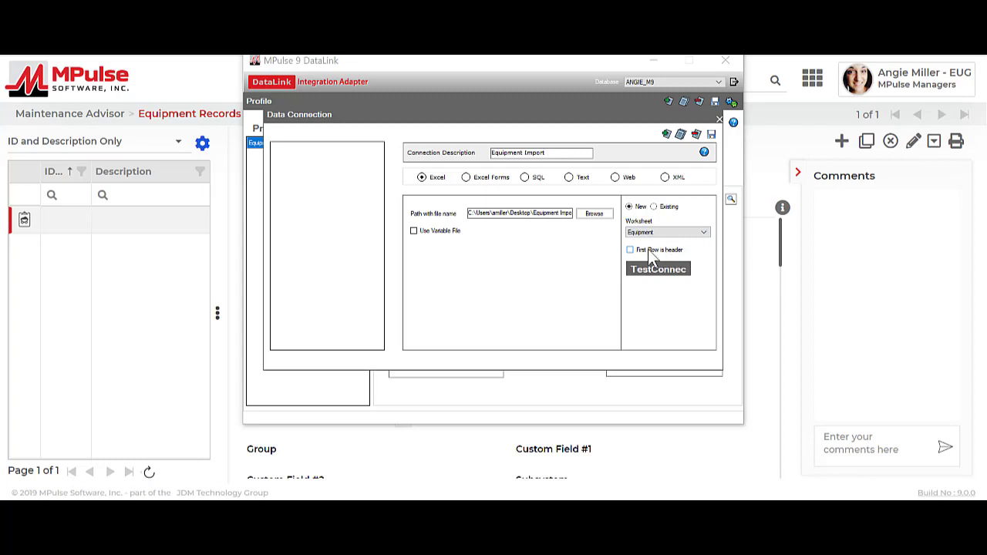
pyautogui.click(630, 250)
pyautogui.click(657, 269)
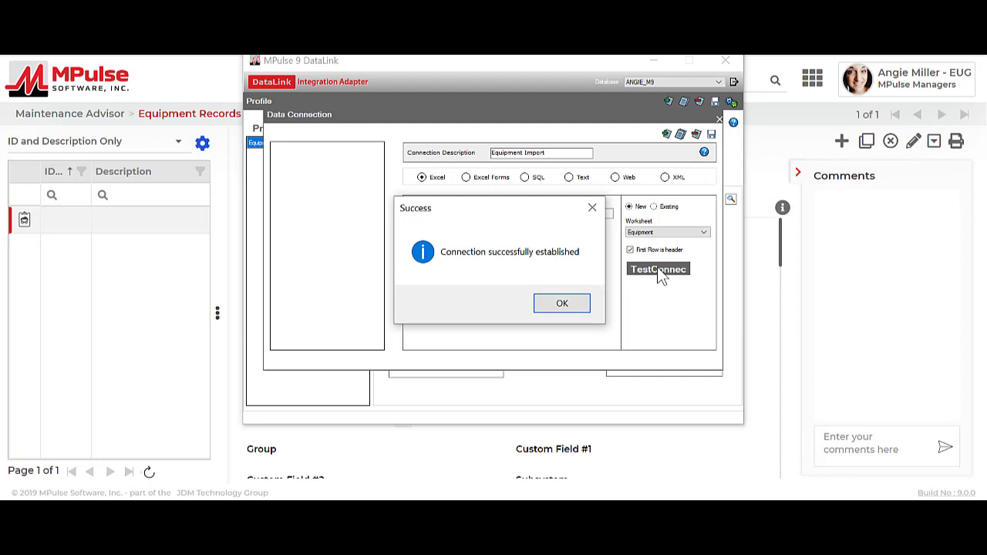
pyautogui.click(562, 303)
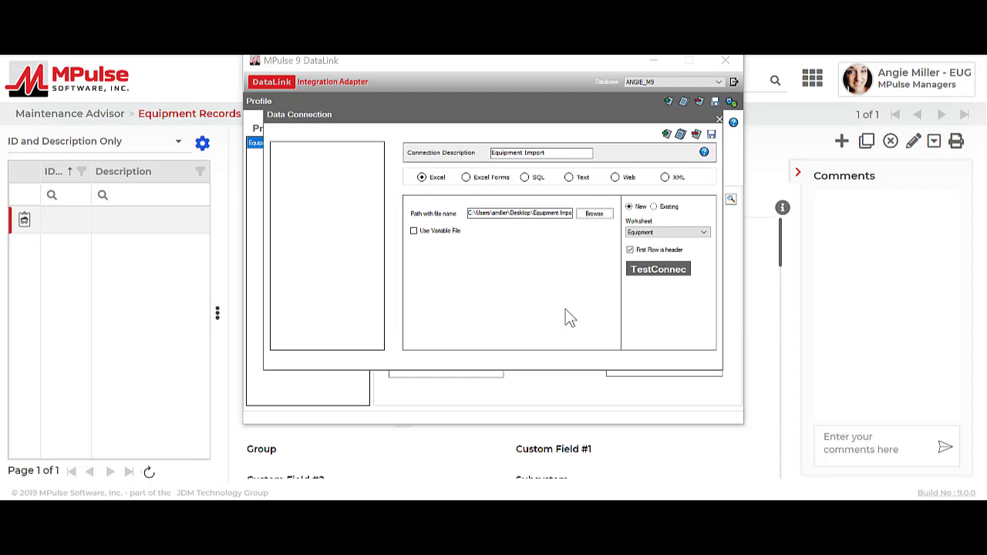
pyautogui.click(712, 137)
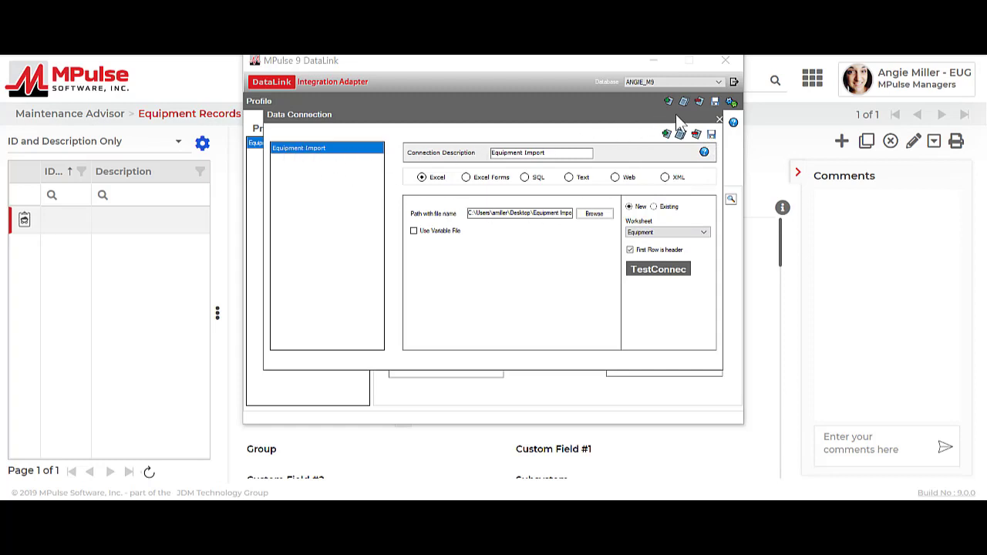
# - Link the Equipment Import connection to the profile with Equipment Records as destination
pyautogui.click(718, 121)
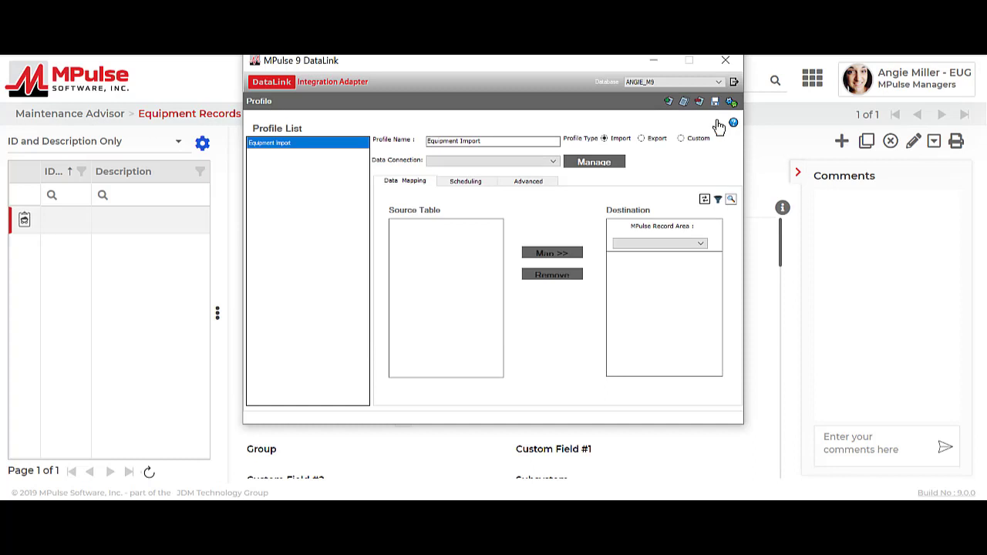
pyautogui.click(486, 163)
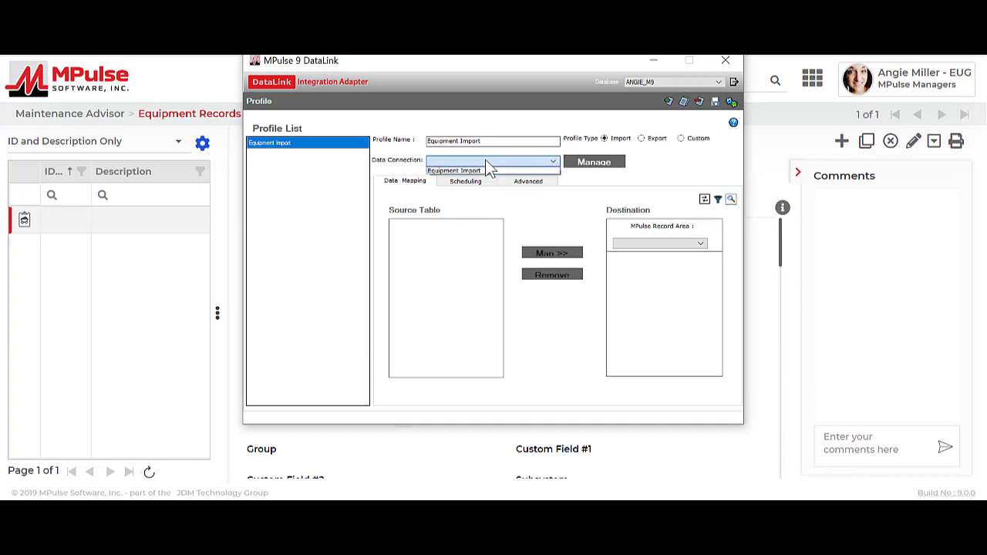
pyautogui.click(471, 174)
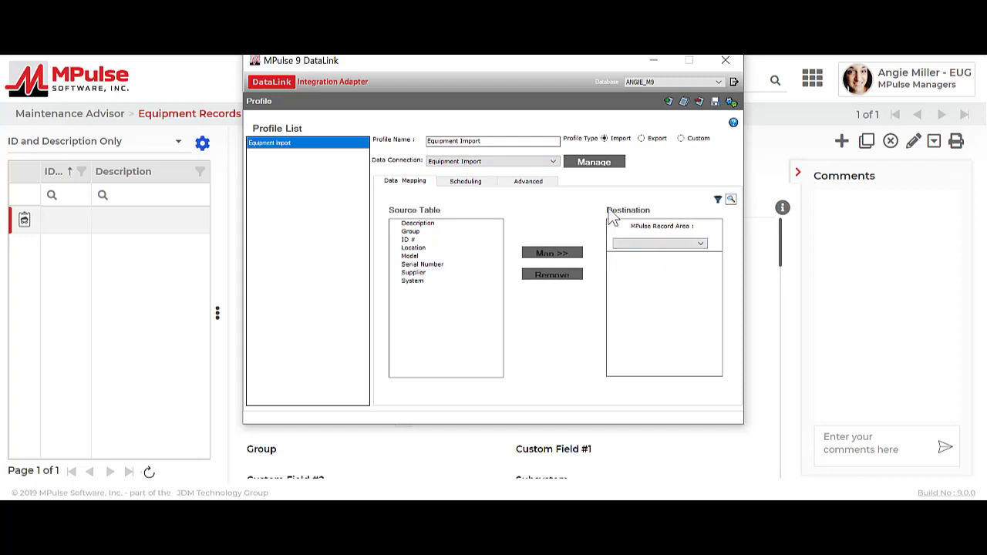
pyautogui.click(637, 246)
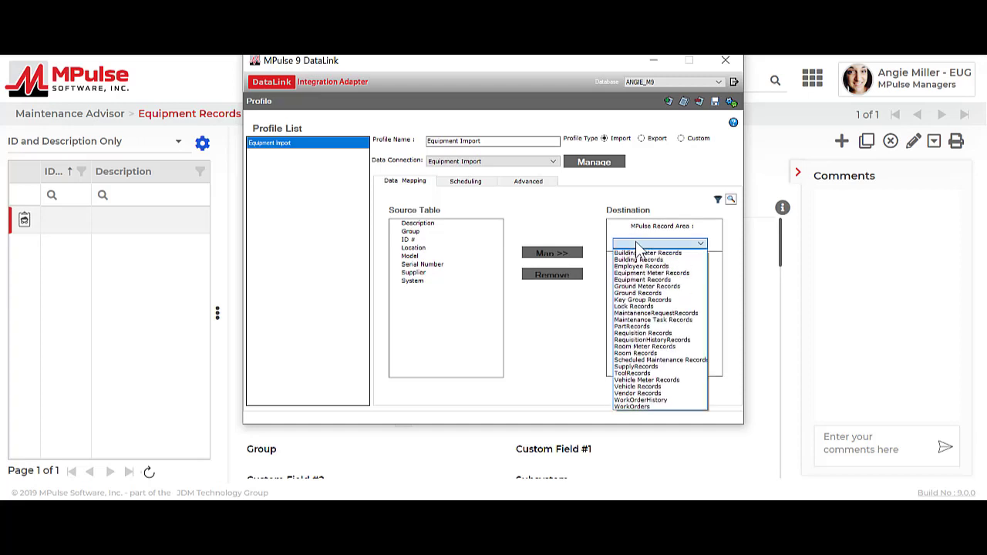
pyautogui.click(643, 280)
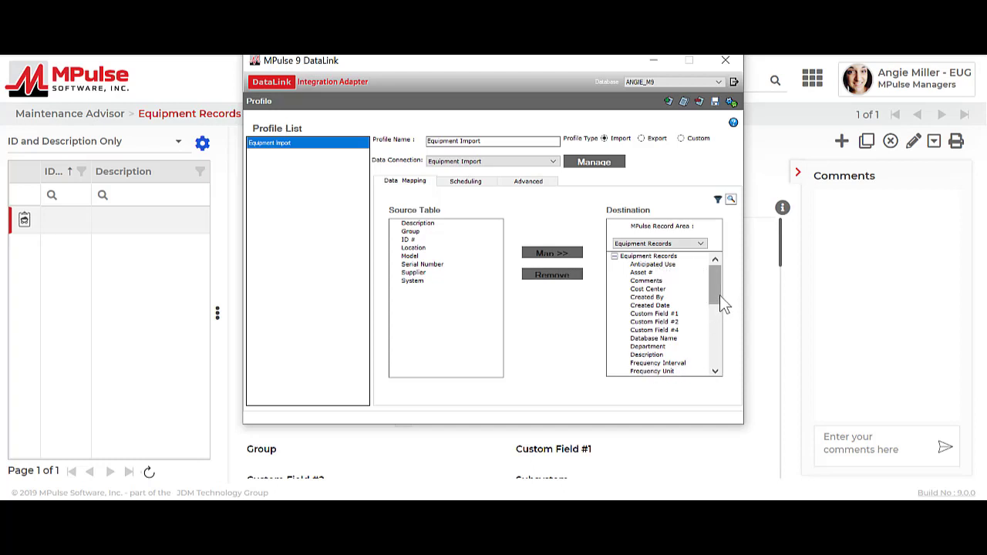
# - Map the ID # source column to the ID # Equipment Records field
pyautogui.moveTo(719, 294); pyautogui.dragTo(725, 310)
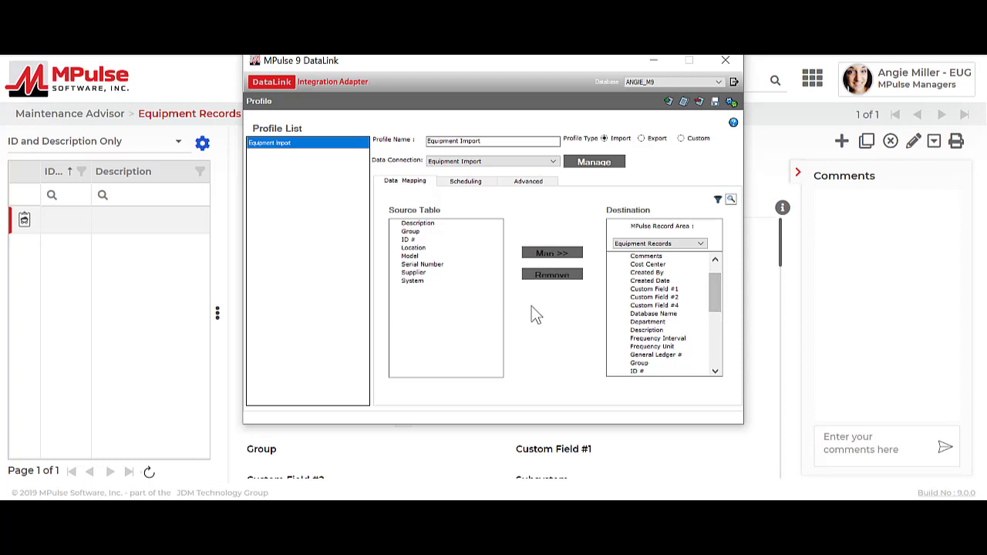
pyautogui.click(408, 240)
pyautogui.click(636, 372)
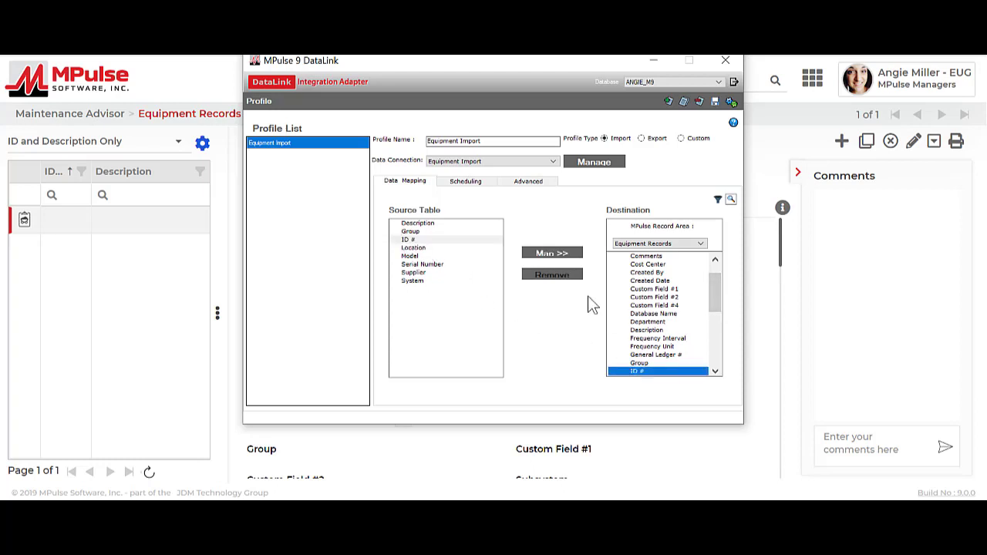
pyautogui.click(558, 254)
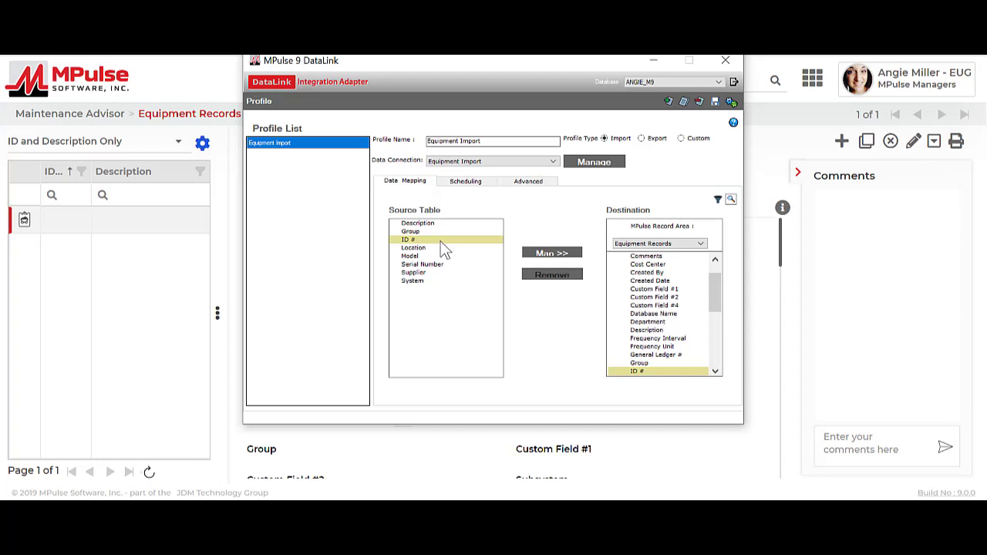
# - Set ID # as unique identifier with Update Record and Create New Record options
pyautogui.click(441, 241)
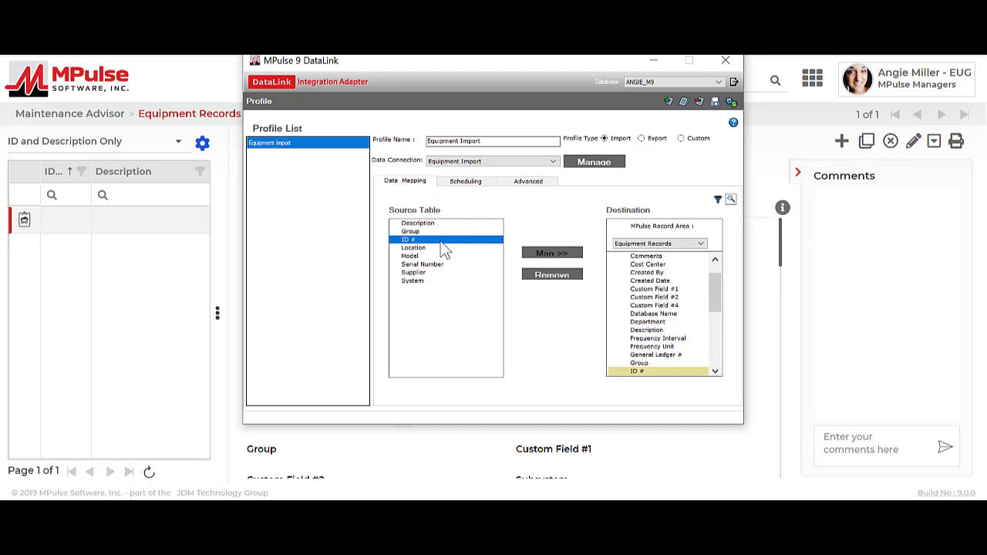
pyautogui.rightClick(444, 249)
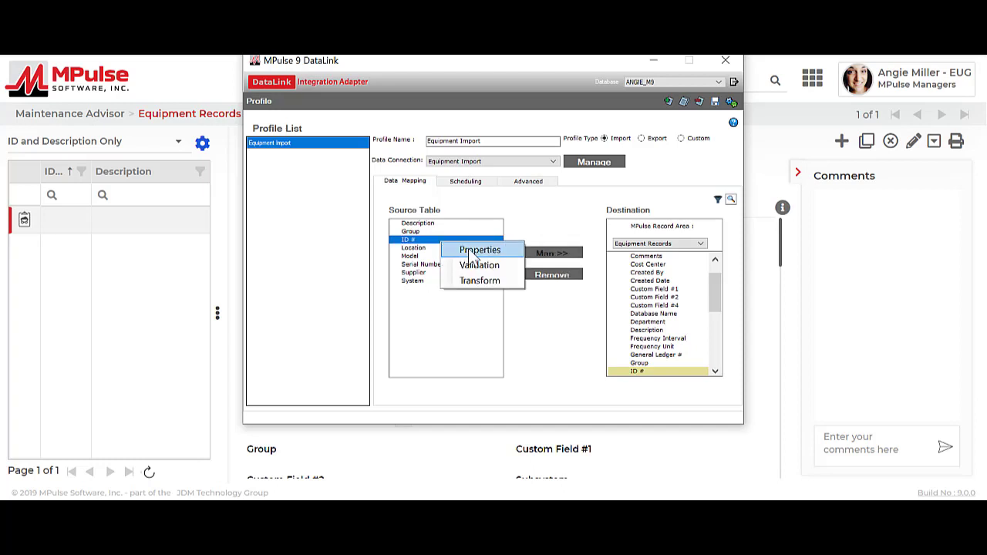
pyautogui.click(470, 254)
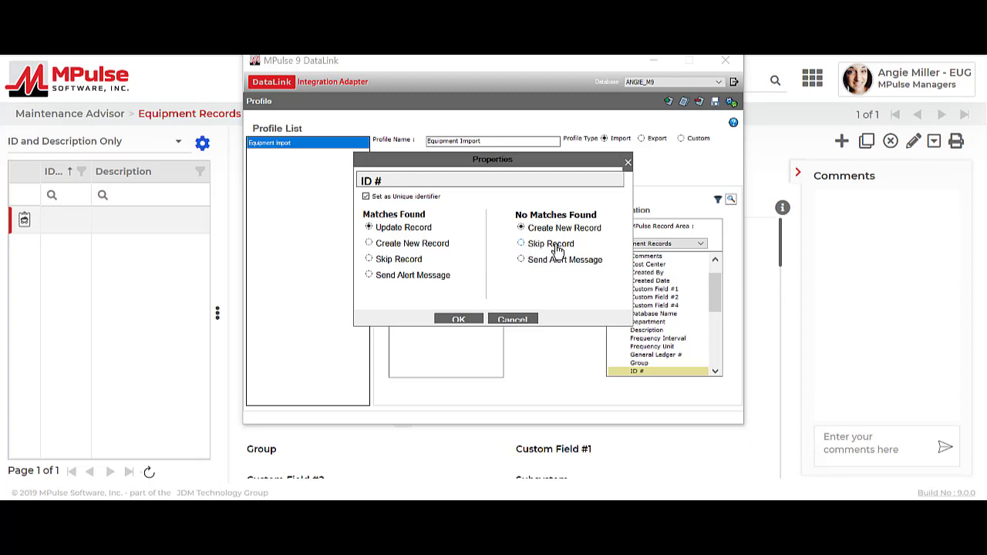
pyautogui.click(458, 321)
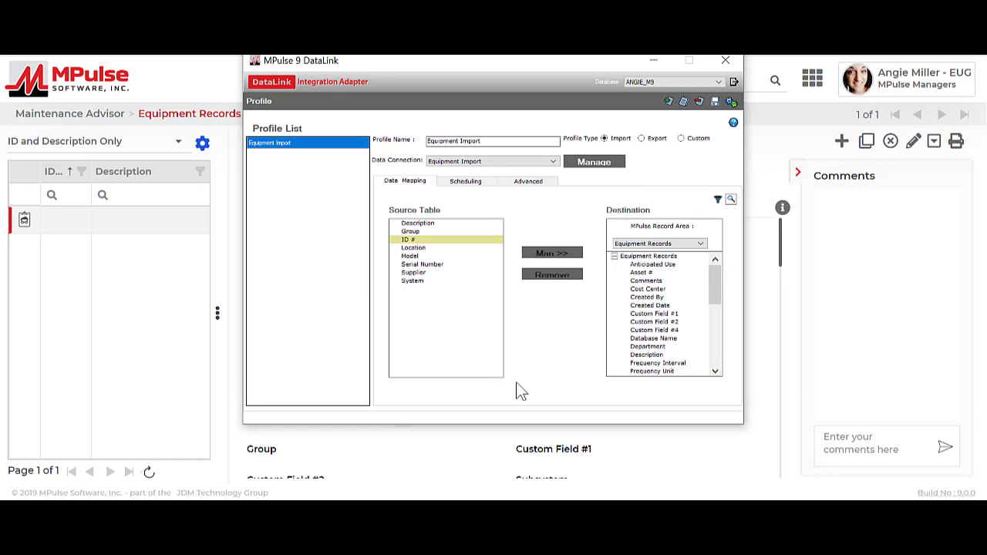
# - Map the Description column to the Description field and save the import profile
pyautogui.click(417, 224)
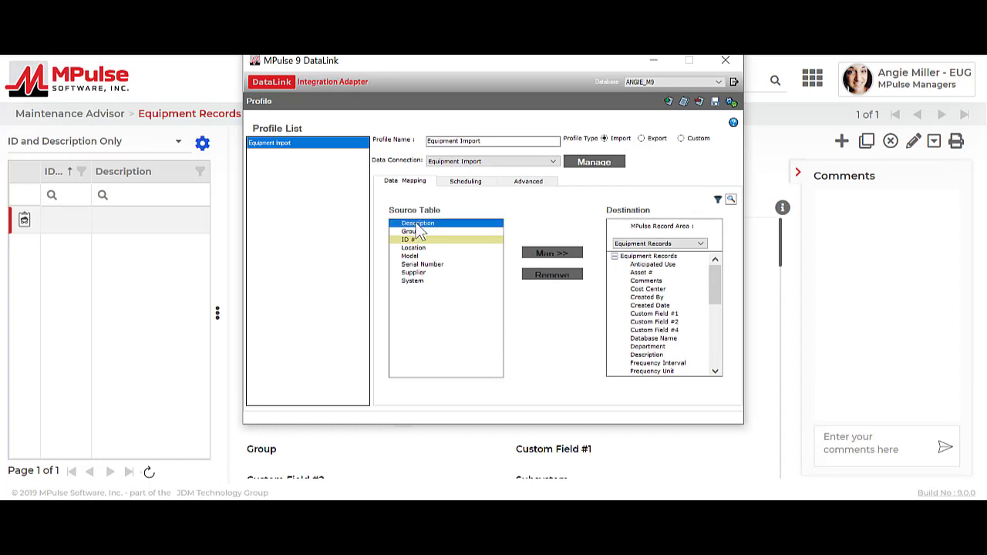
pyautogui.moveTo(419, 231); pyautogui.dragTo(661, 357)
pyautogui.click(662, 357)
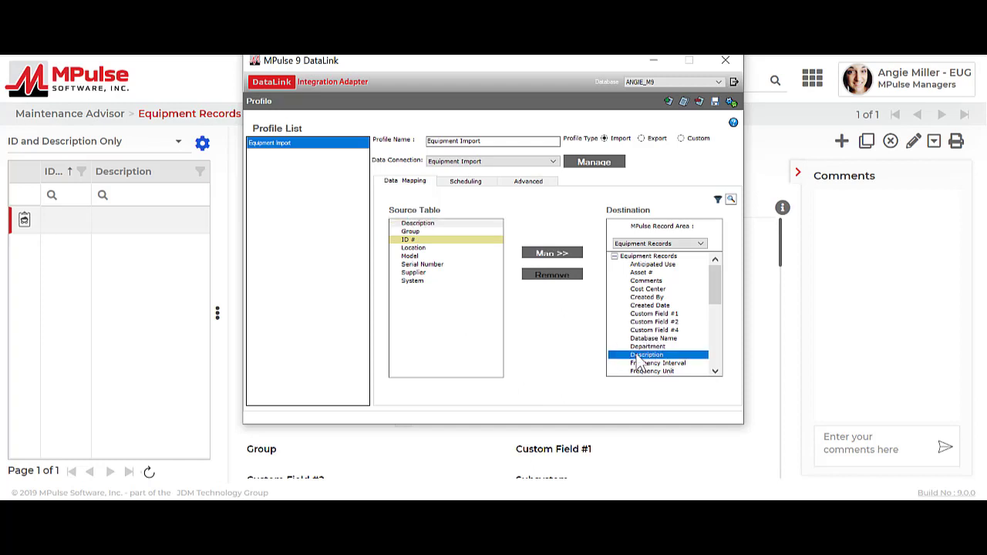
pyautogui.click(542, 255)
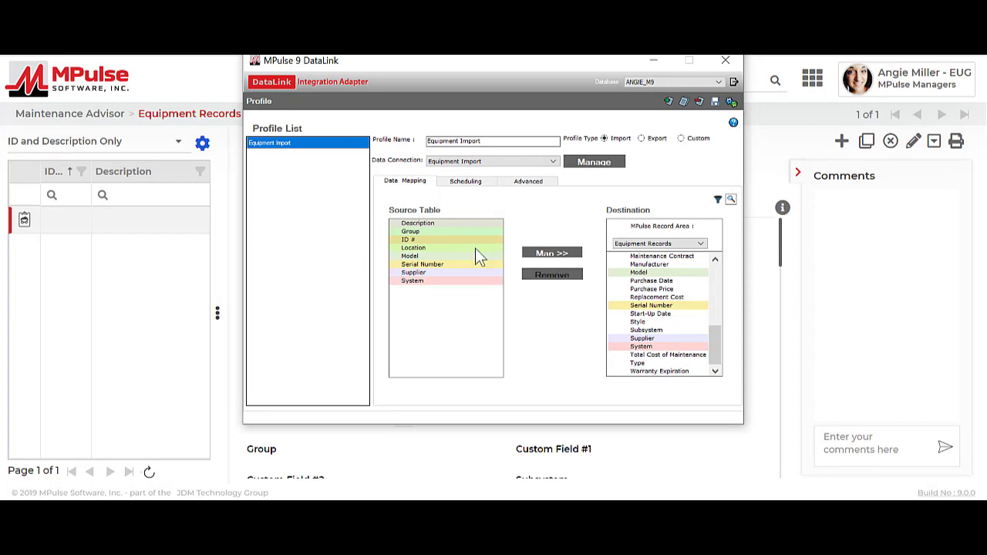
pyautogui.click(714, 104)
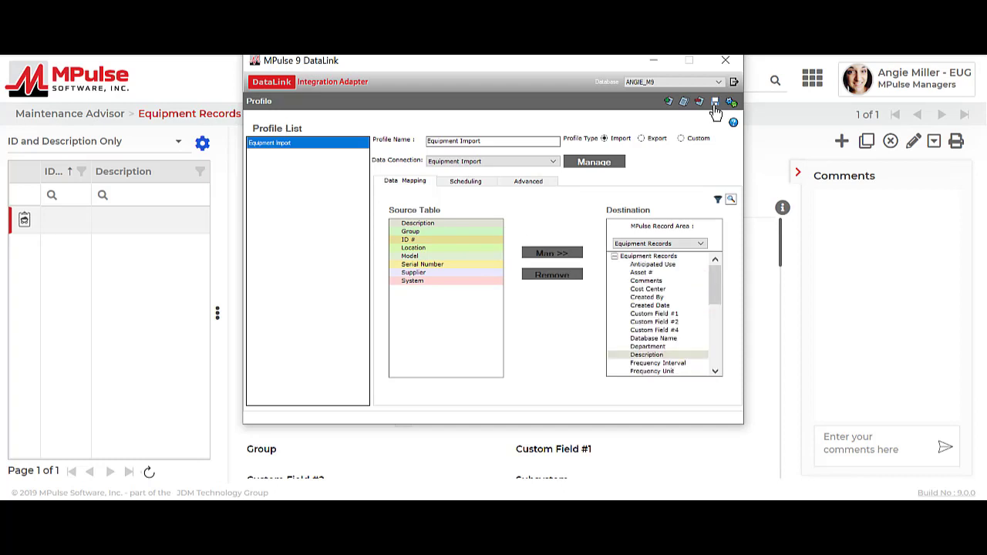
# - Execute the Equipment Import profile from Scheduling, confirming and entering the account password
pyautogui.click(458, 183)
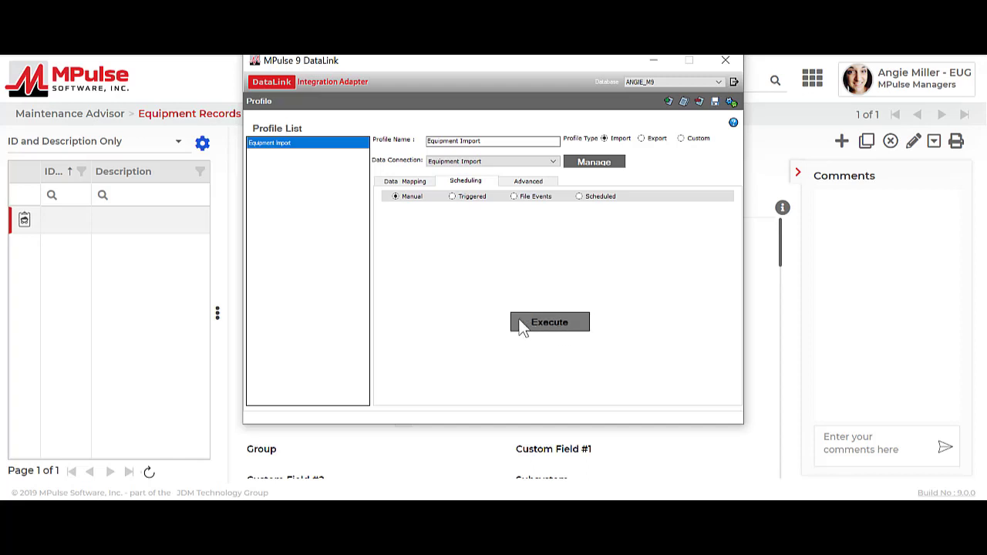
pyautogui.click(550, 323)
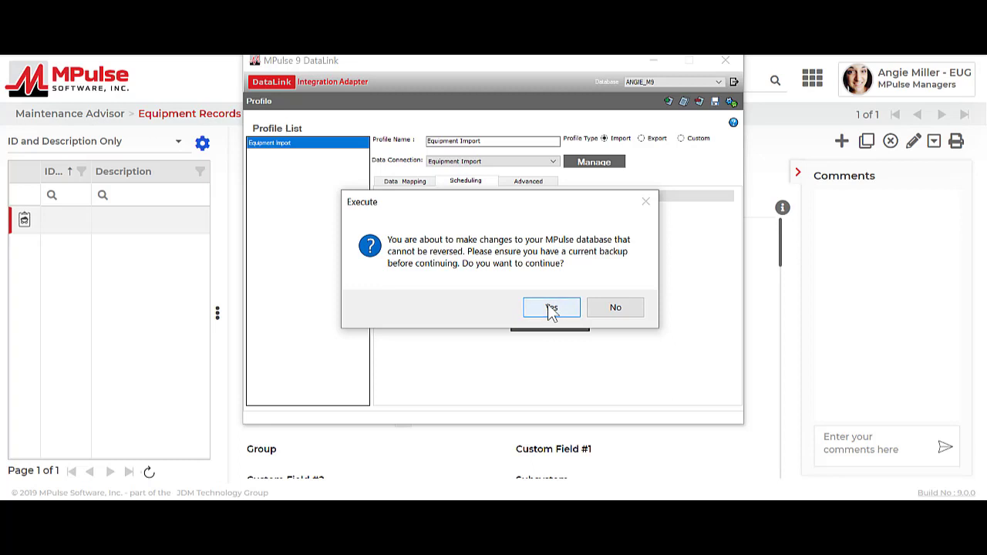
pyautogui.click(563, 307)
pyautogui.click(476, 245)
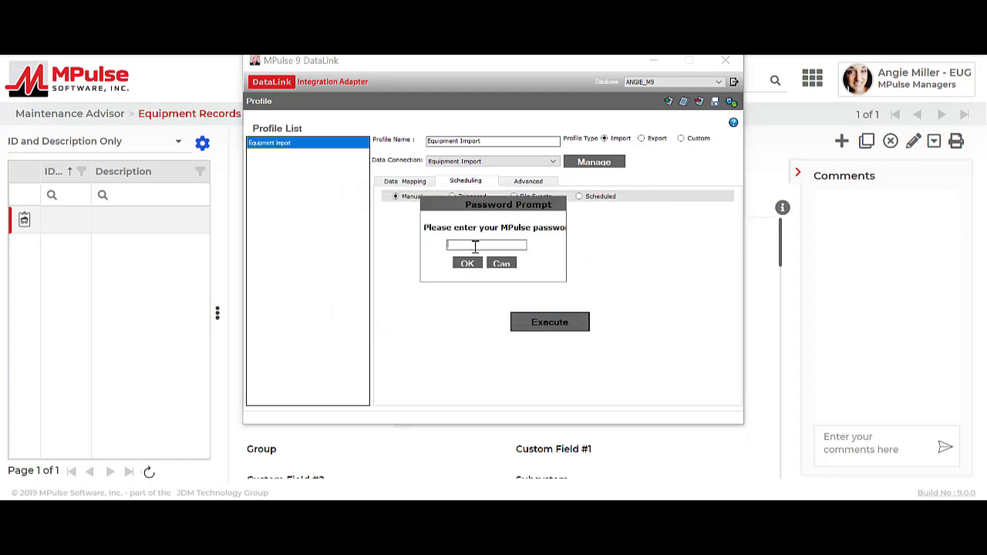
pyautogui.write('*******')
pyautogui.click(460, 265)
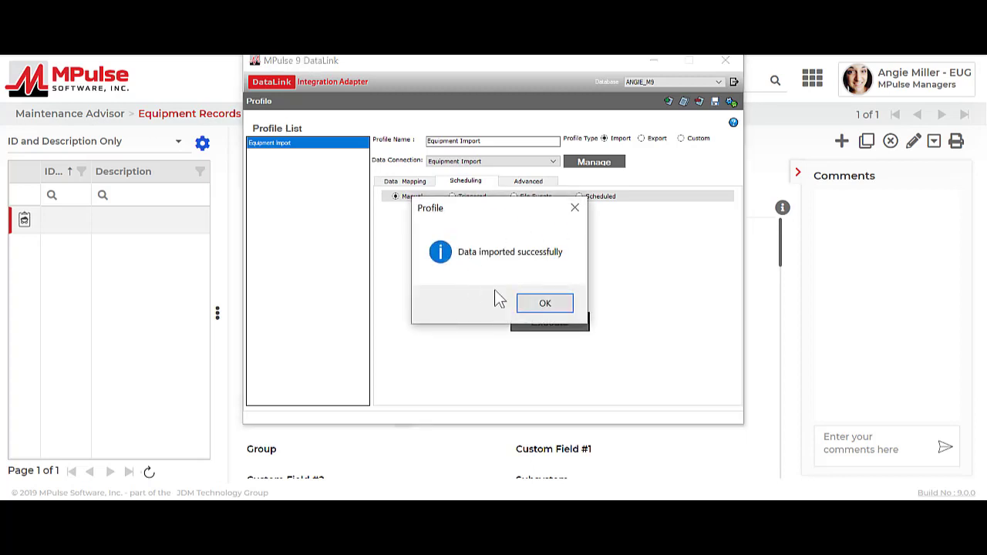
pyautogui.click(546, 306)
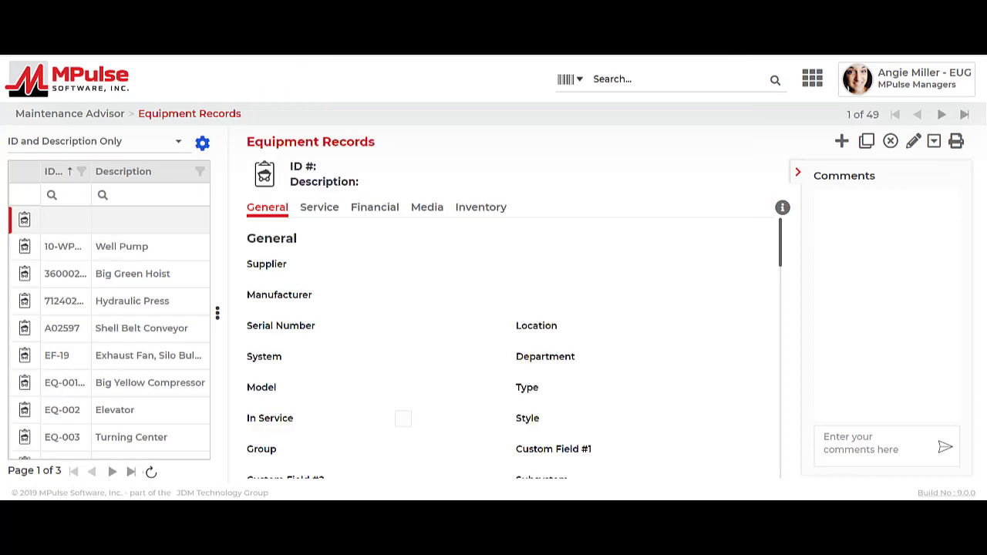